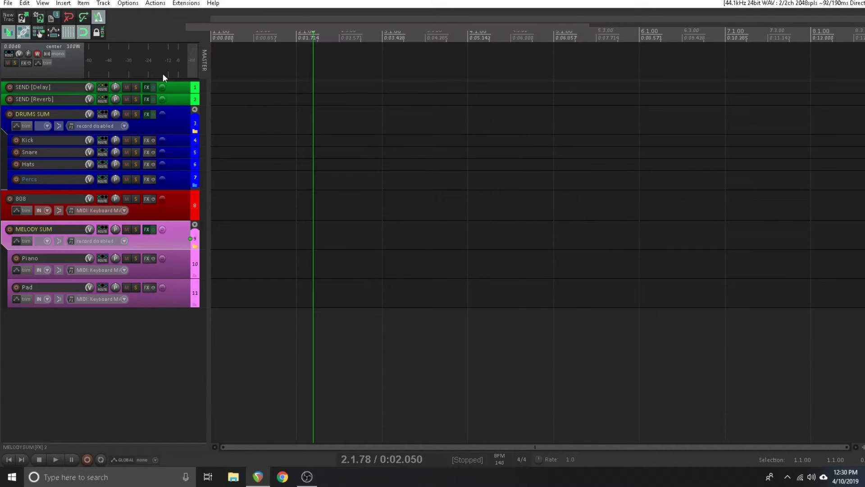
Step: Select every track from SEND [Delay] through Pad and delete them
click(175, 89)
shift+click(180, 296)
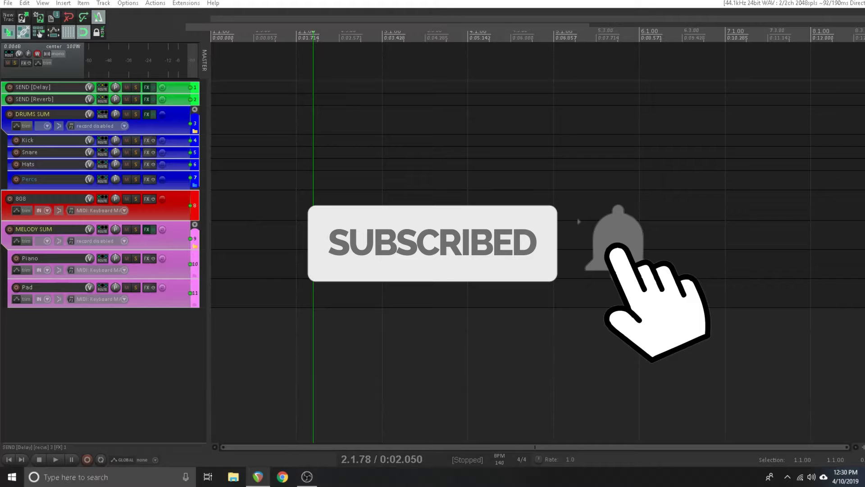
key(Delete)
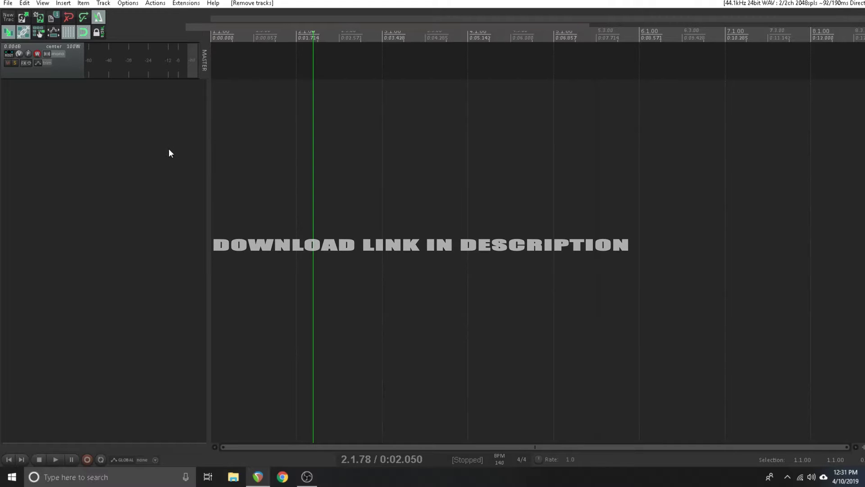
Step: Preview the kick samples in Media Explorer and place Kick (3).wav at project start
key(ctrl+alt+x)
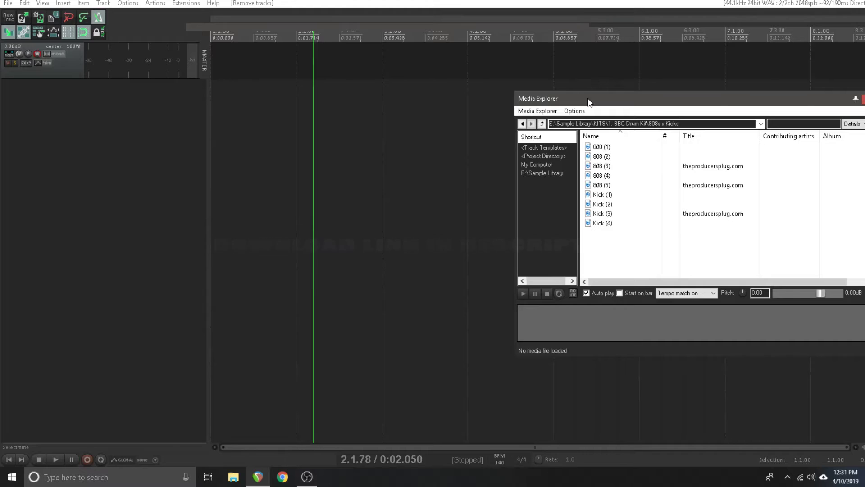
drag(588, 102, 395, 114)
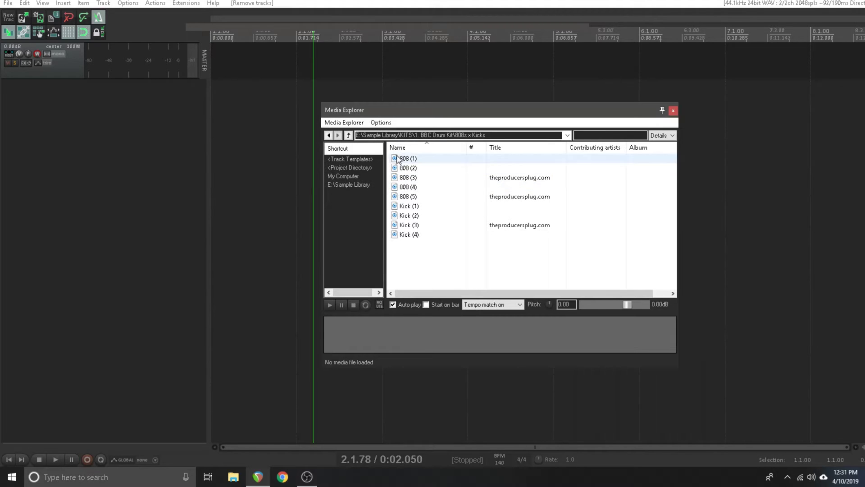
click(414, 206)
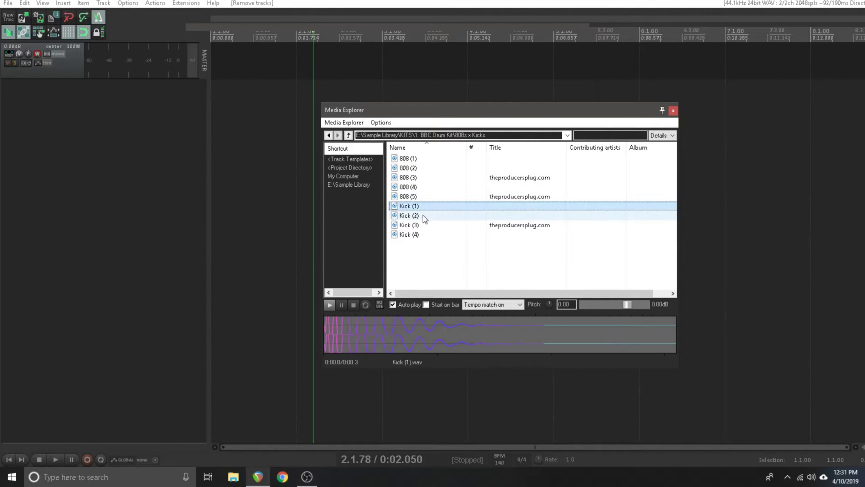
click(424, 228)
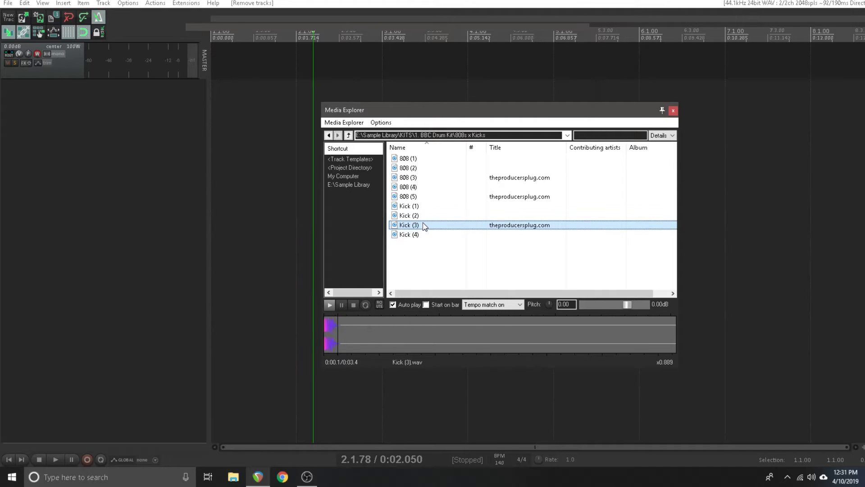
click(422, 215)
drag(440, 230, 218, 127)
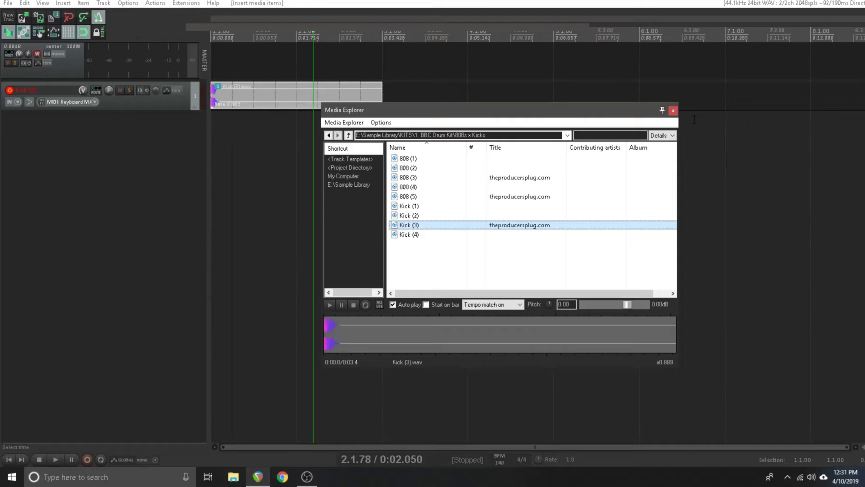
click(672, 111)
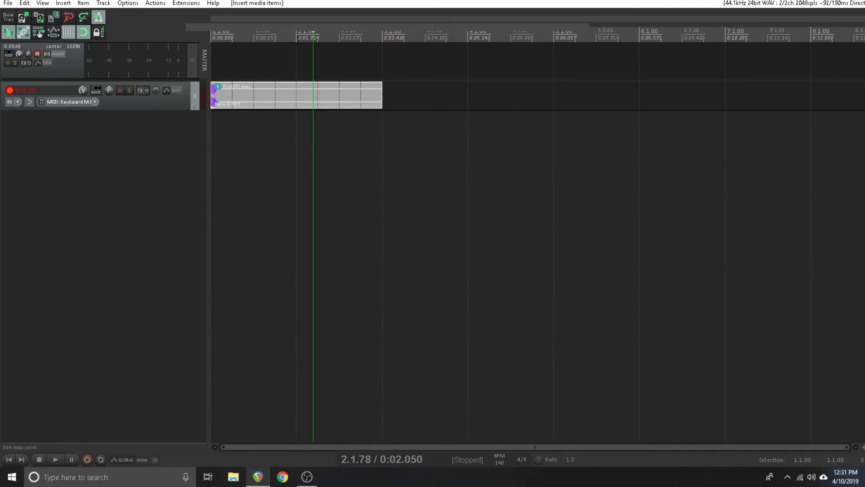
Step: Select bar 1 to bar 2 in the ruler, audition the kick, then stop
drag(296, 35, 214, 35)
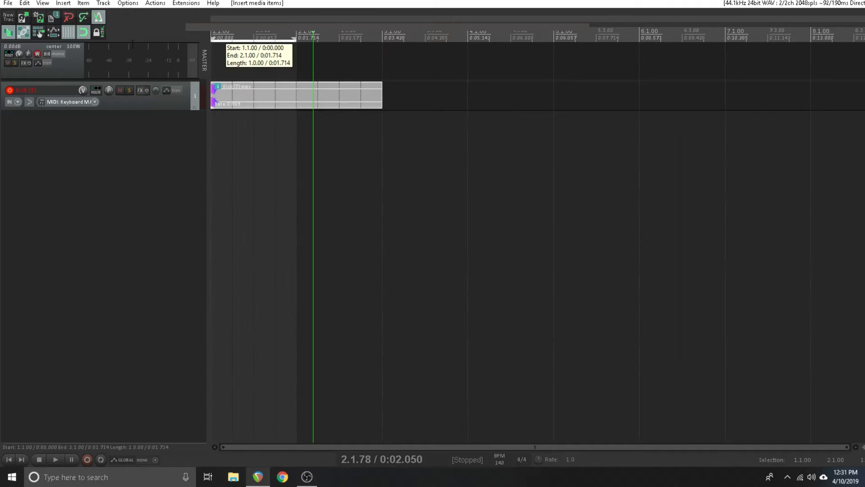
click(60, 463)
click(13, 460)
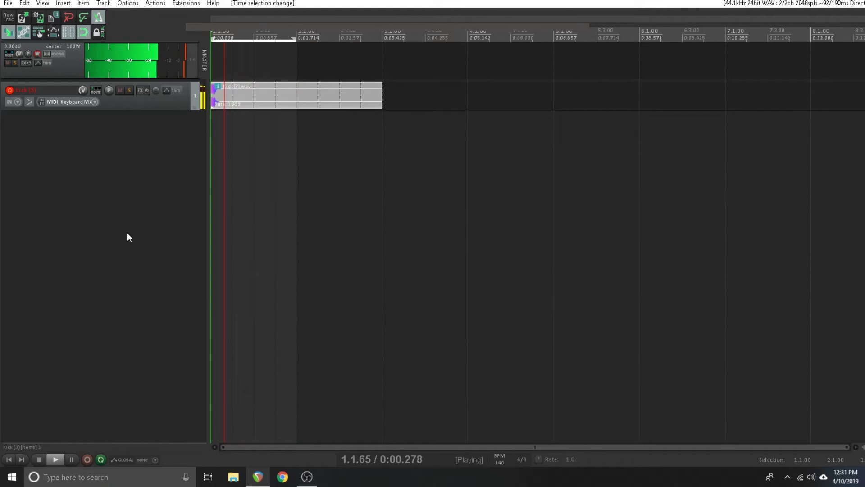
click(39, 459)
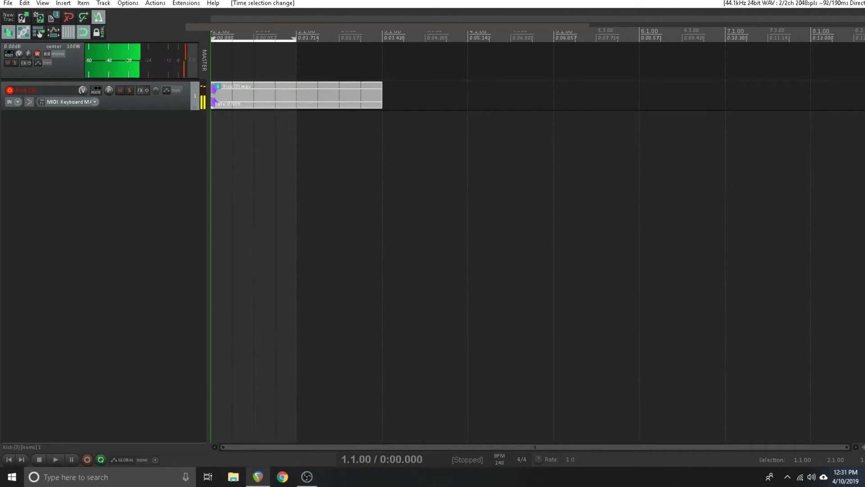
Step: Add VST: SPAN (Voxengo) to the master FX chain in HIGH RES mode
click(25, 63)
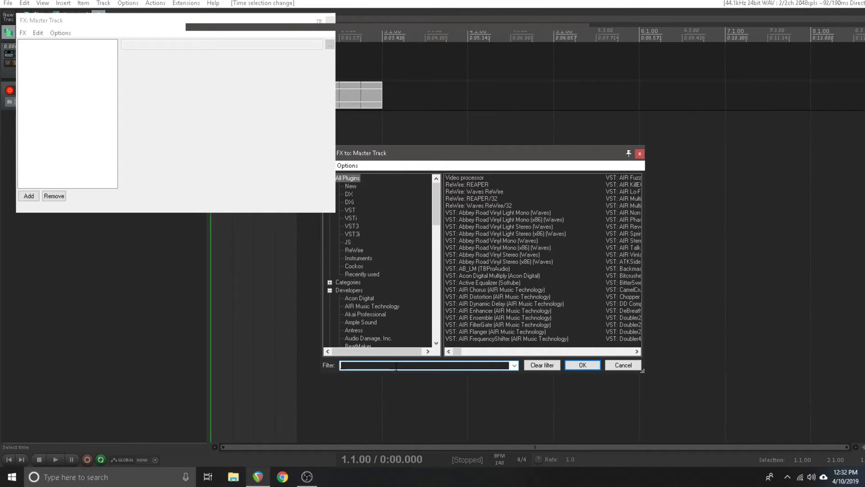
text(span)
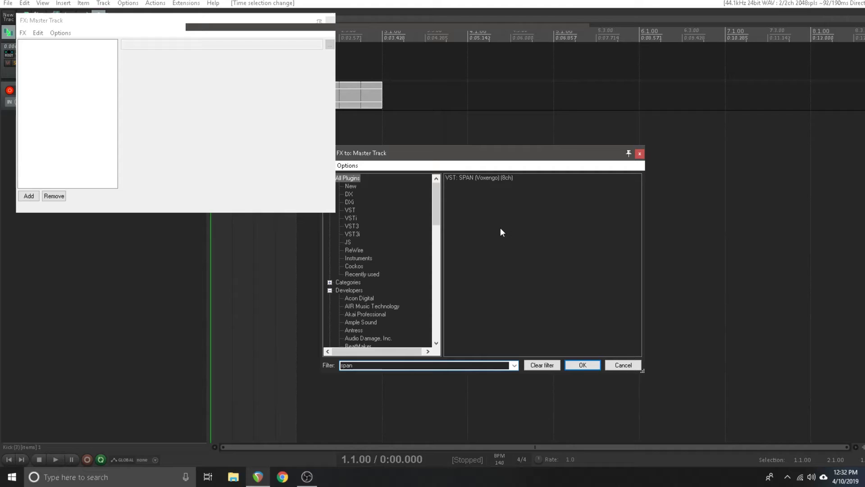
click(595, 367)
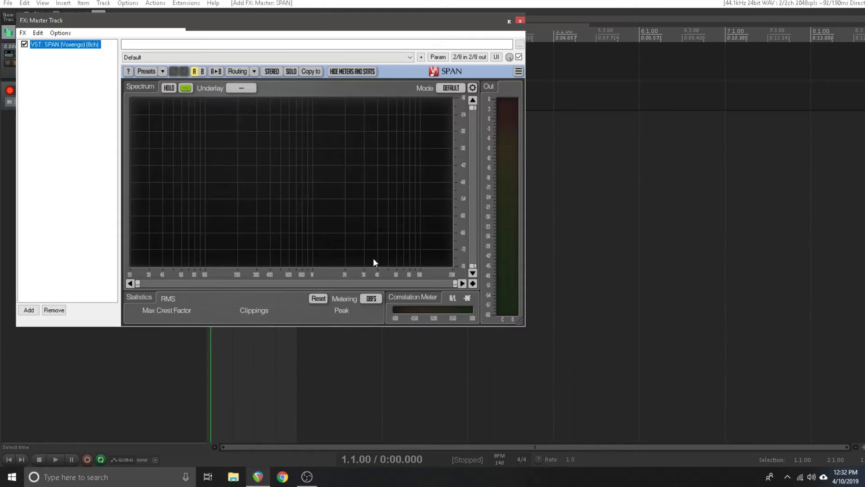
click(450, 88)
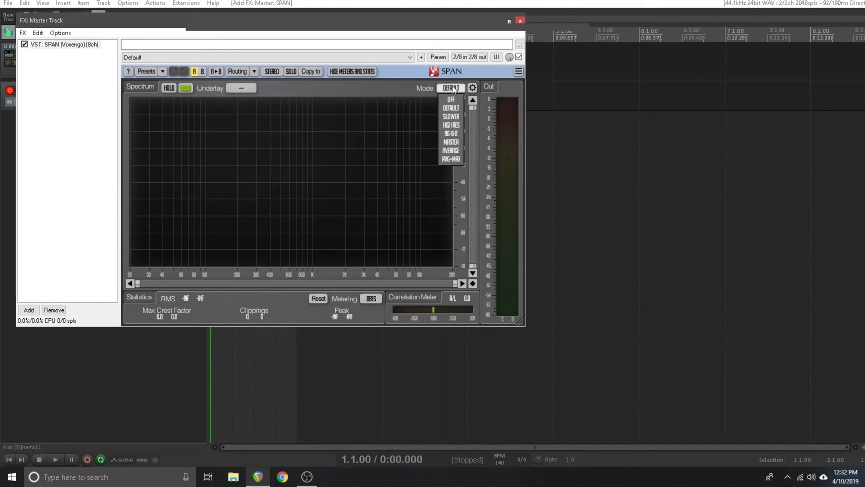
click(452, 126)
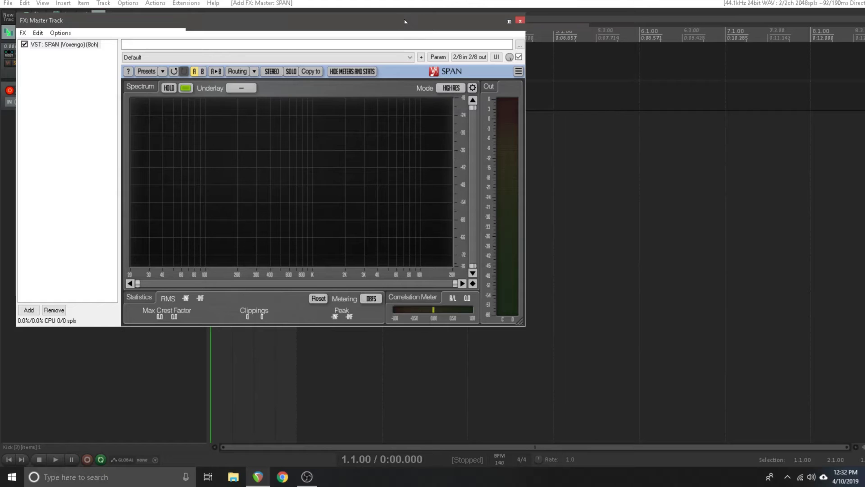
drag(406, 21, 709, 122)
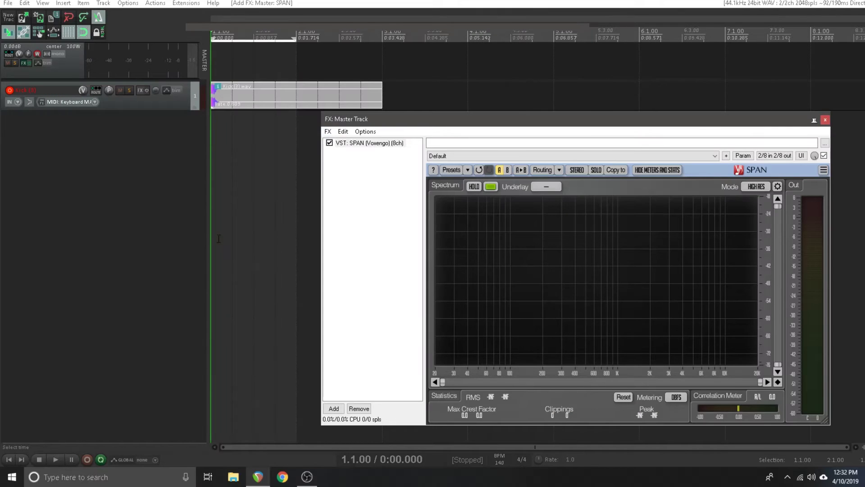
Step: Play the kick to watch its SPAN spectrum, then close FX: Master Track
click(56, 460)
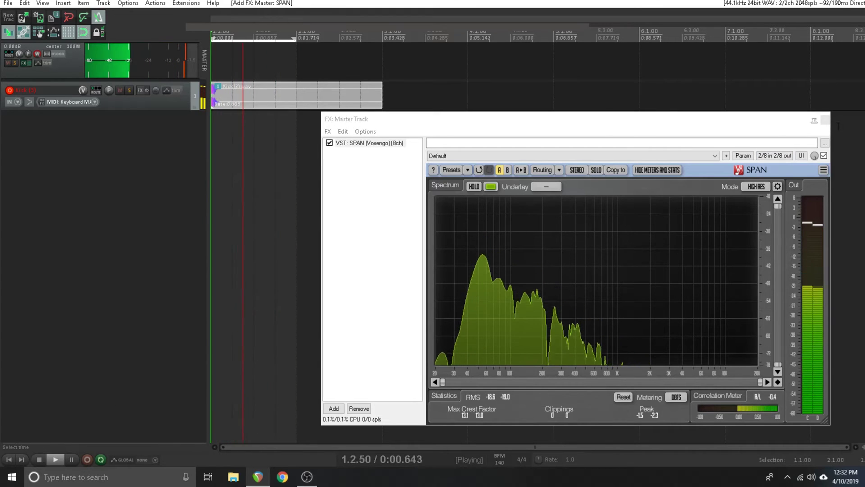
click(825, 120)
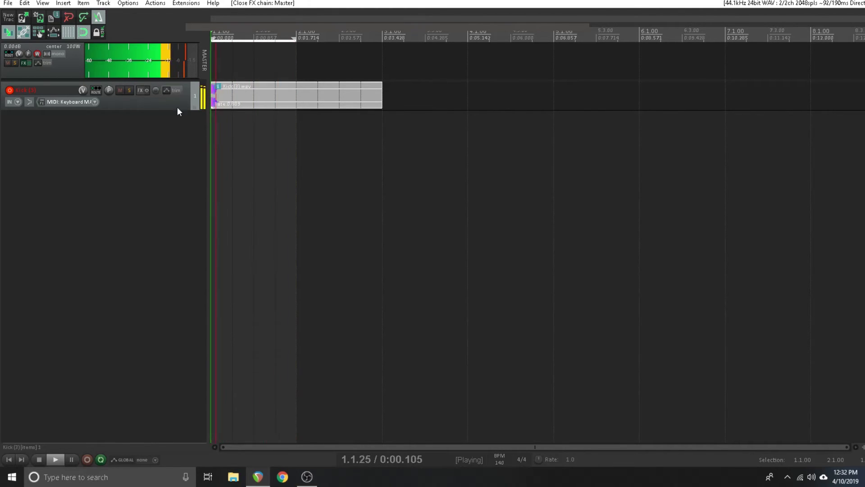
Step: Set the Kick (3) item's pitch adjust to -1 semitone in Media Item Properties
double_click(243, 102)
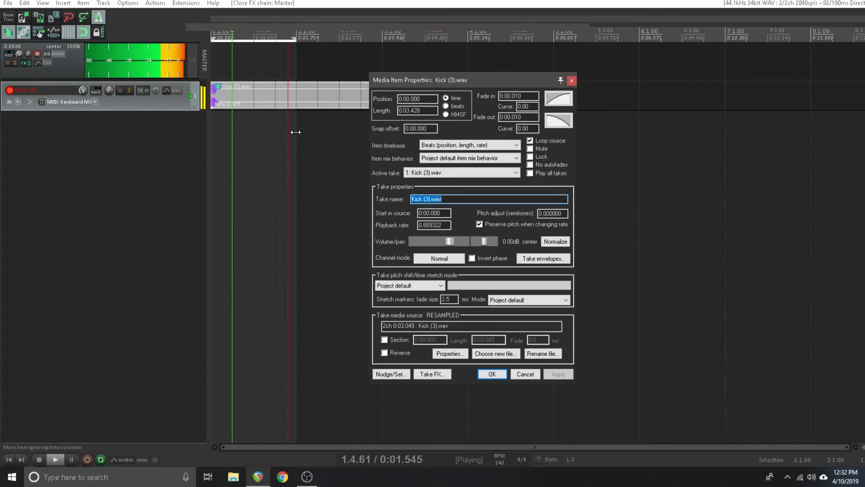
double_click(551, 213)
text(-)
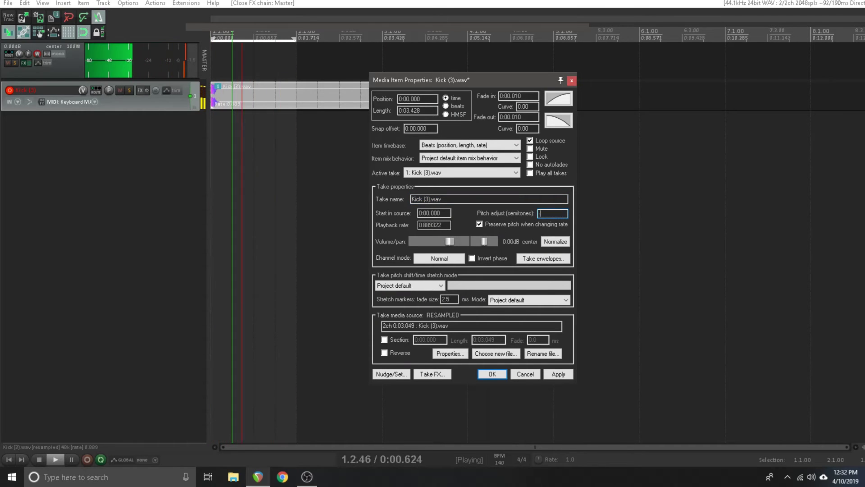
text(1)
key(Return)
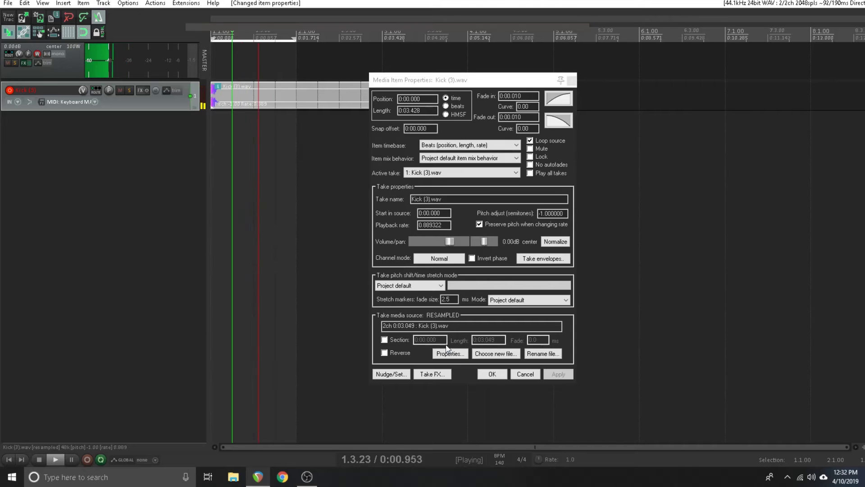
click(493, 374)
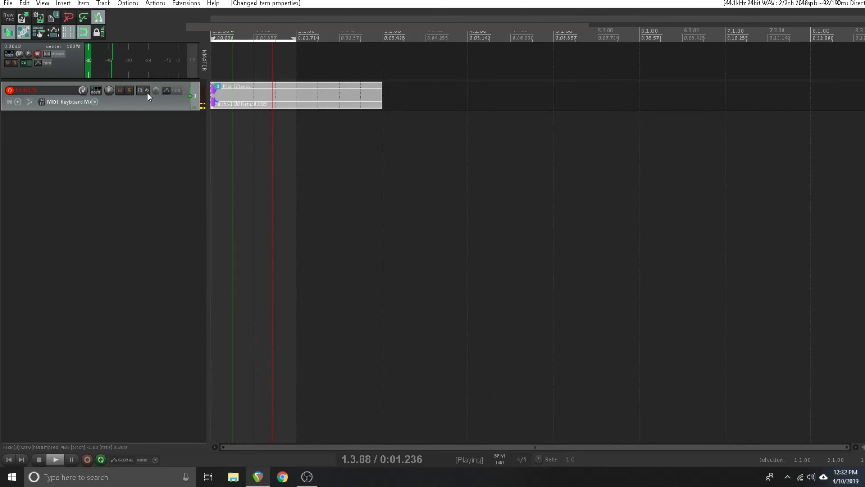
click(23, 62)
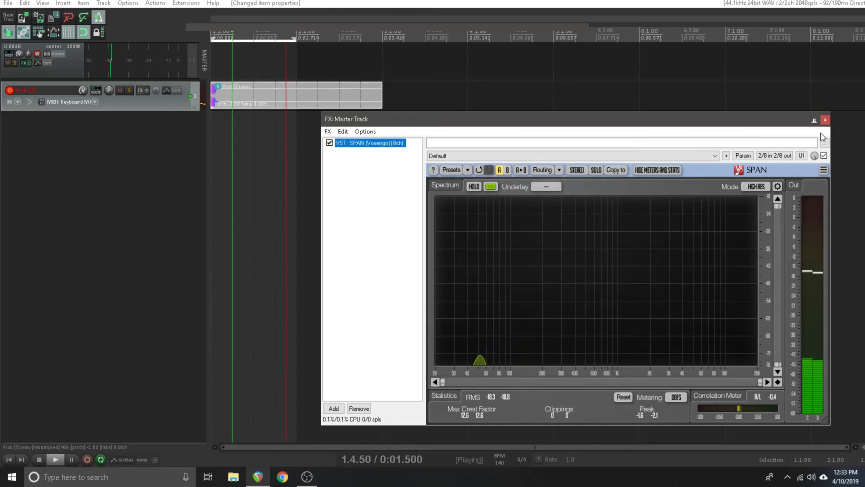
click(824, 119)
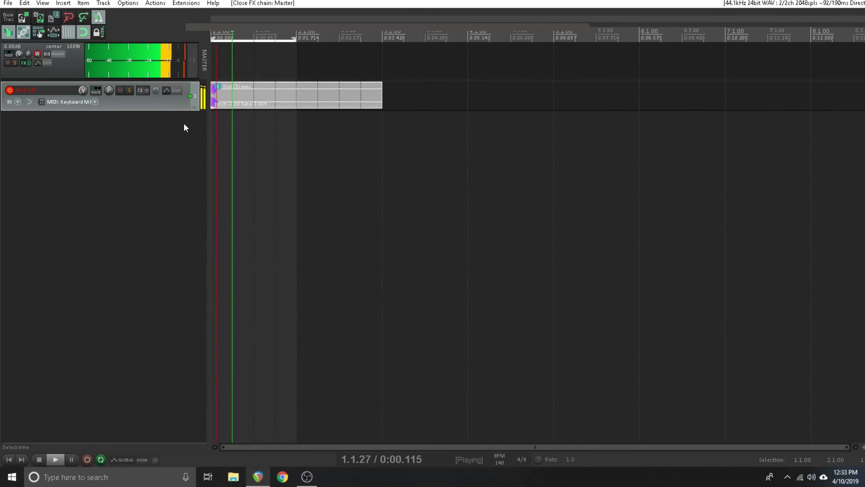
Step: Stop playback of the pitched-down kick
click(38, 459)
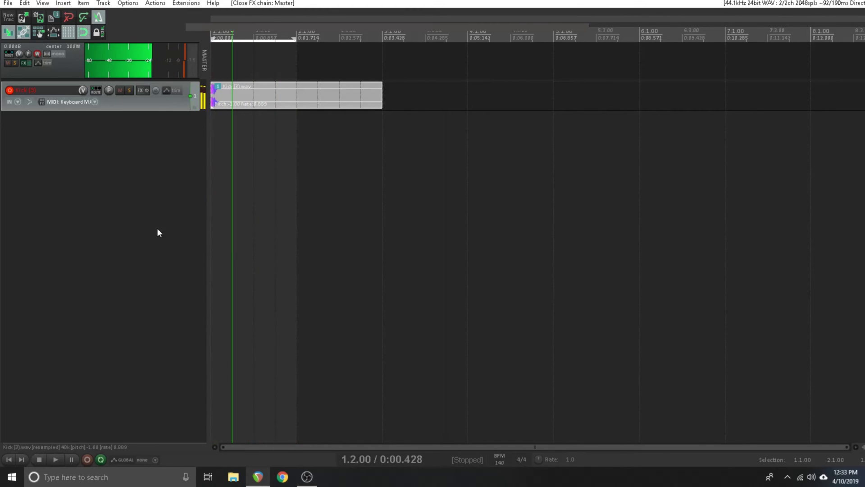